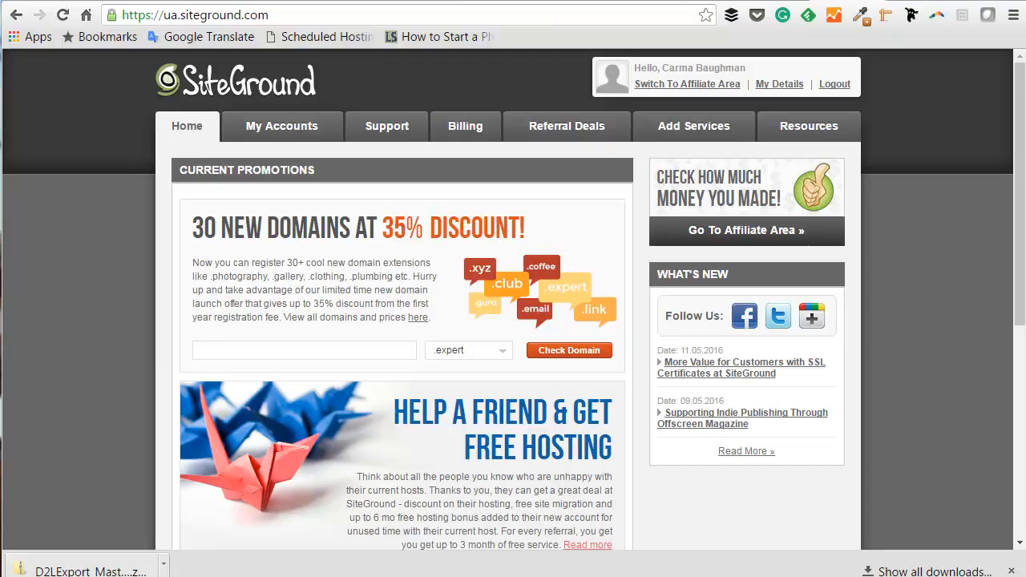
Open the wpforcreatives.com account management page and go to its cPanel.
{"action": "left_click", "coordinate": [262, 123]}
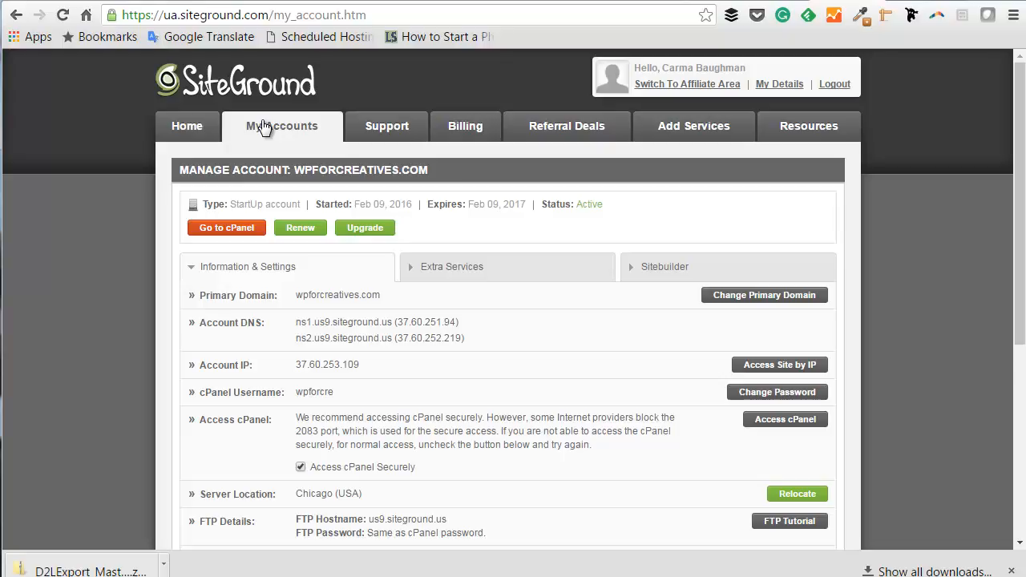
{"action": "left_click", "coordinate": [251, 230]}
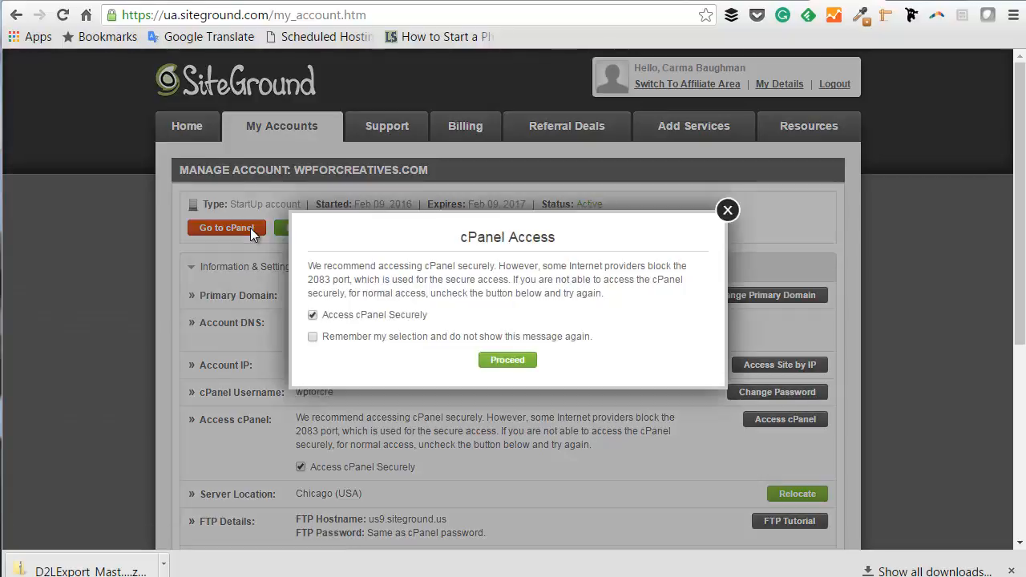
Proceed with secure cPanel access and browse the dashboard down to the Autoinstallers section.
{"action": "left_click", "coordinate": [508, 361]}
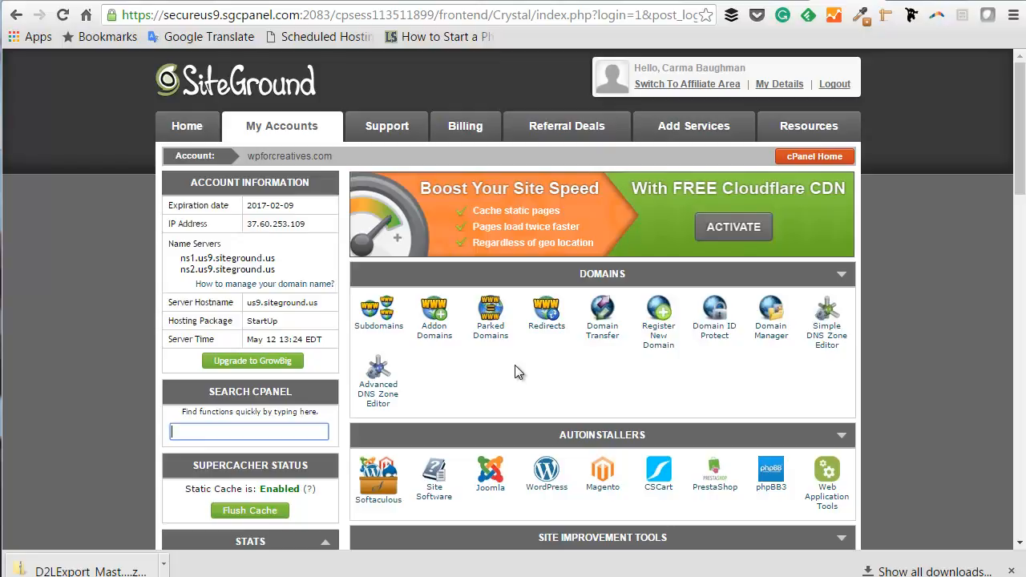
{"action": "scroll", "coordinate": [595, 360], "scroll_direction": "down", "scroll_amount": 1}
{"action": "scroll", "coordinate": [596, 360], "scroll_direction": "down", "scroll_amount": 2}
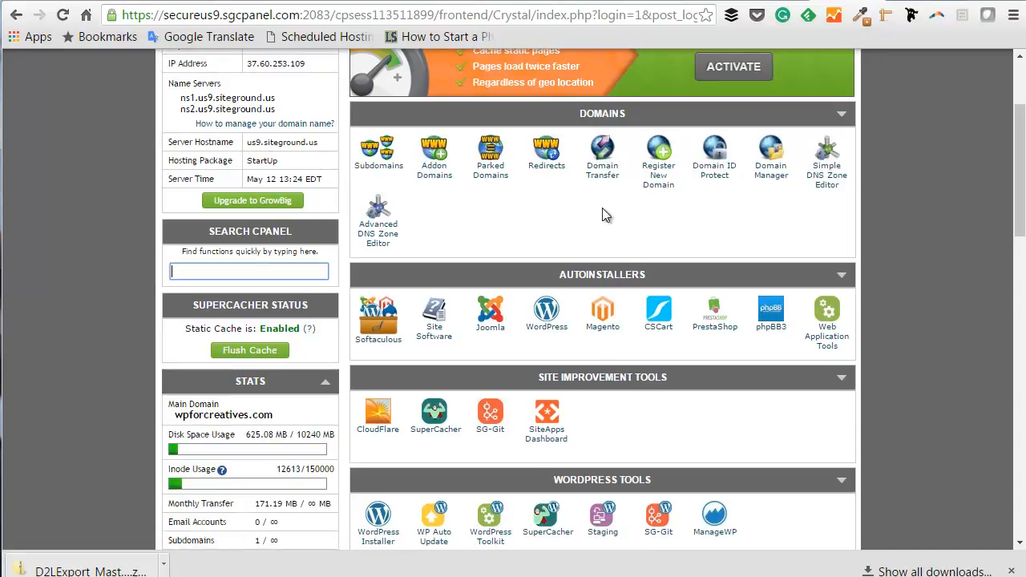
{"action": "scroll", "coordinate": [633, 337], "scroll_direction": "down", "scroll_amount": 3}
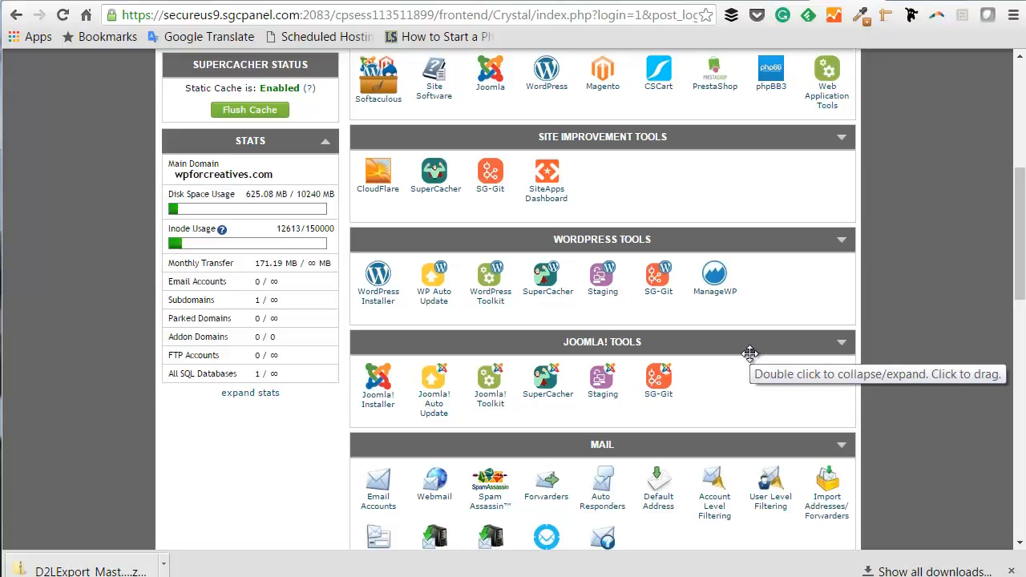
{"action": "scroll", "coordinate": [749, 354], "scroll_direction": "down", "scroll_amount": 6}
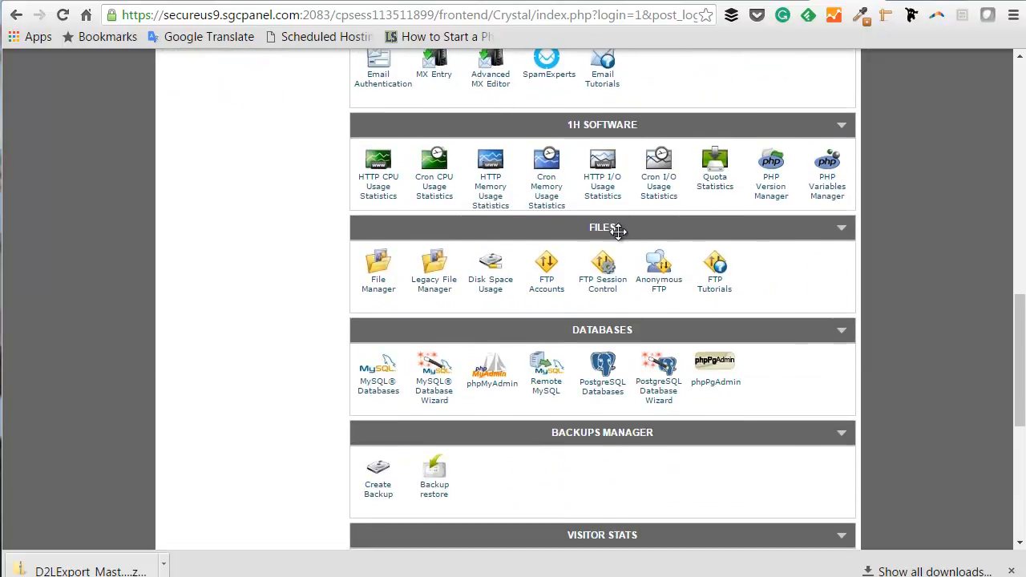
{"action": "scroll", "coordinate": [571, 370], "scroll_direction": "down", "scroll_amount": 3}
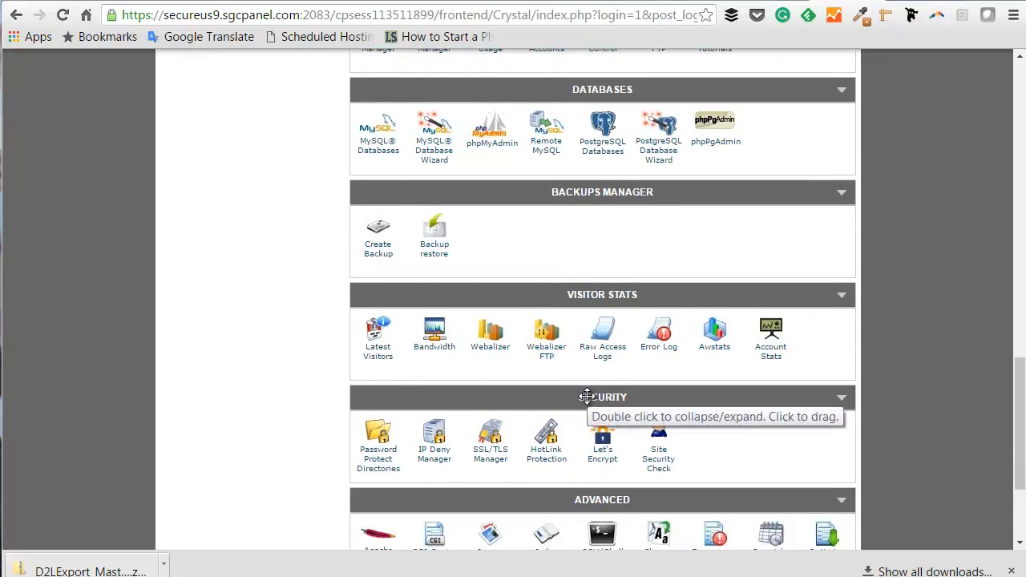
{"action": "scroll", "coordinate": [587, 397], "scroll_direction": "up", "scroll_amount": 10}
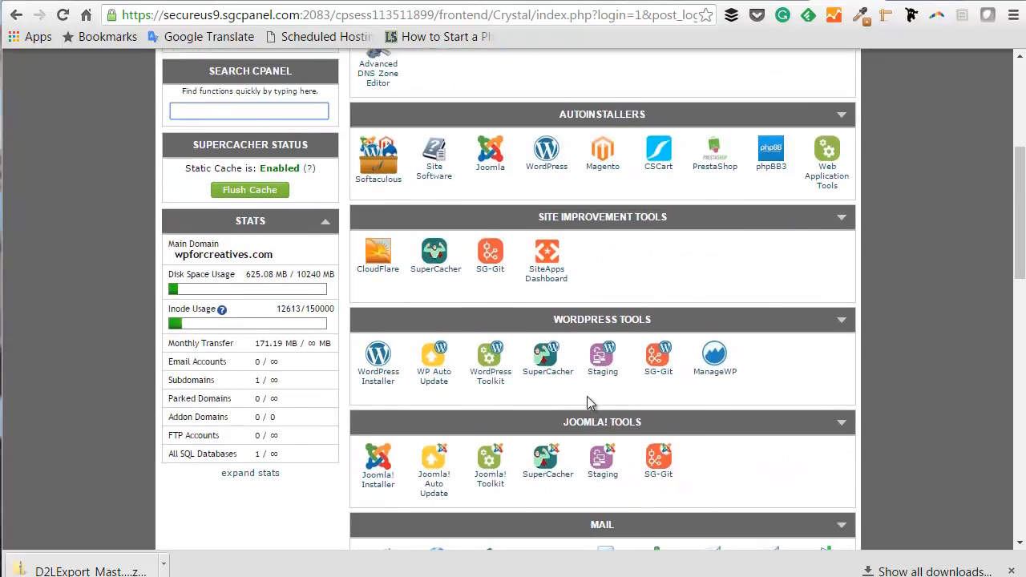
{"action": "scroll", "coordinate": [586, 402], "scroll_direction": "up", "scroll_amount": 3}
{"action": "scroll", "coordinate": [590, 407], "scroll_direction": "down", "scroll_amount": 1}
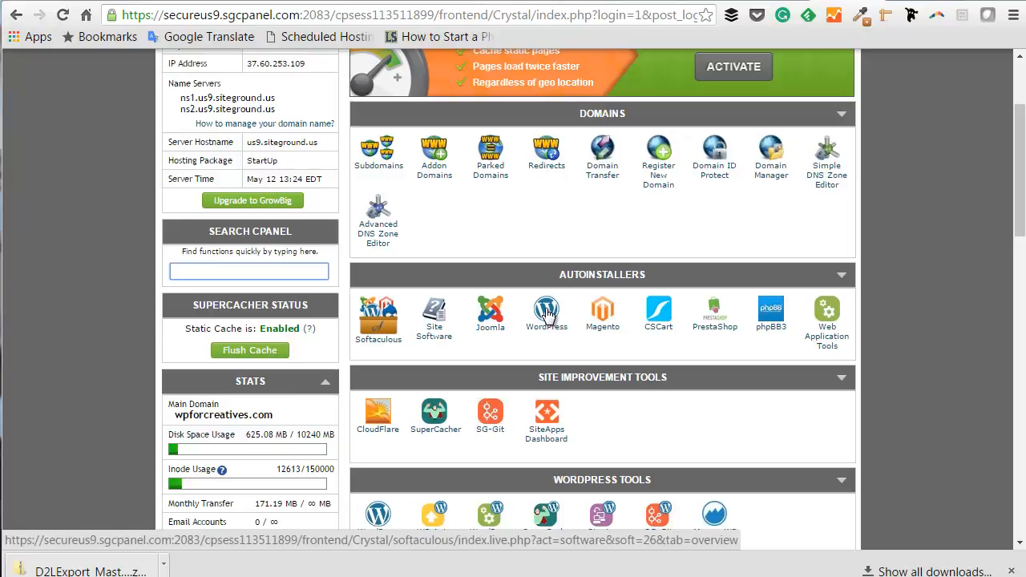
Launch the WordPress installer from Autoinstallers and bring up its Install form.
{"action": "left_click", "coordinate": [546, 313]}
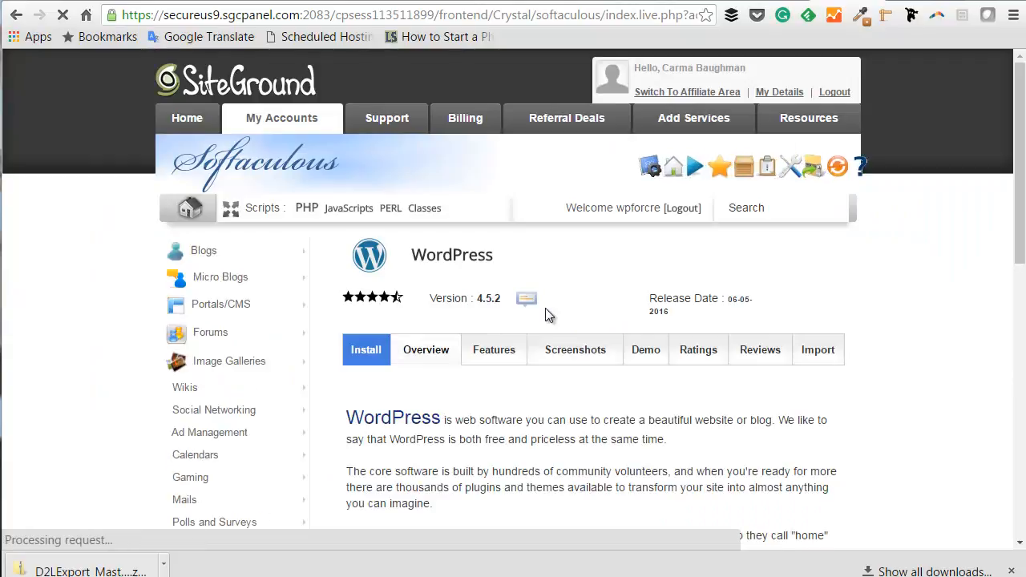
{"action": "scroll", "coordinate": [970, 314], "scroll_direction": "down", "scroll_amount": 3}
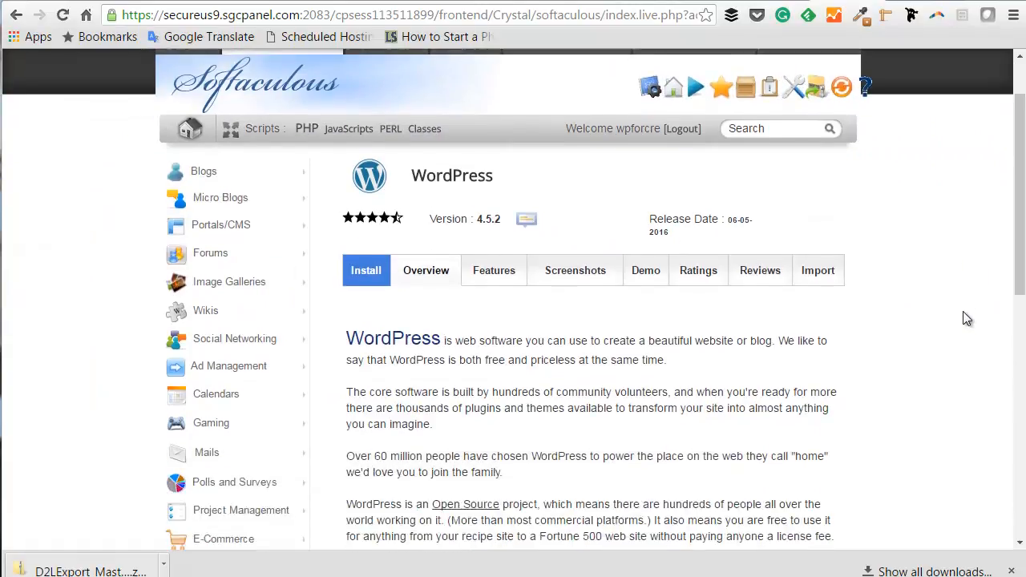
{"action": "scroll", "coordinate": [964, 314], "scroll_direction": "up", "scroll_amount": 2}
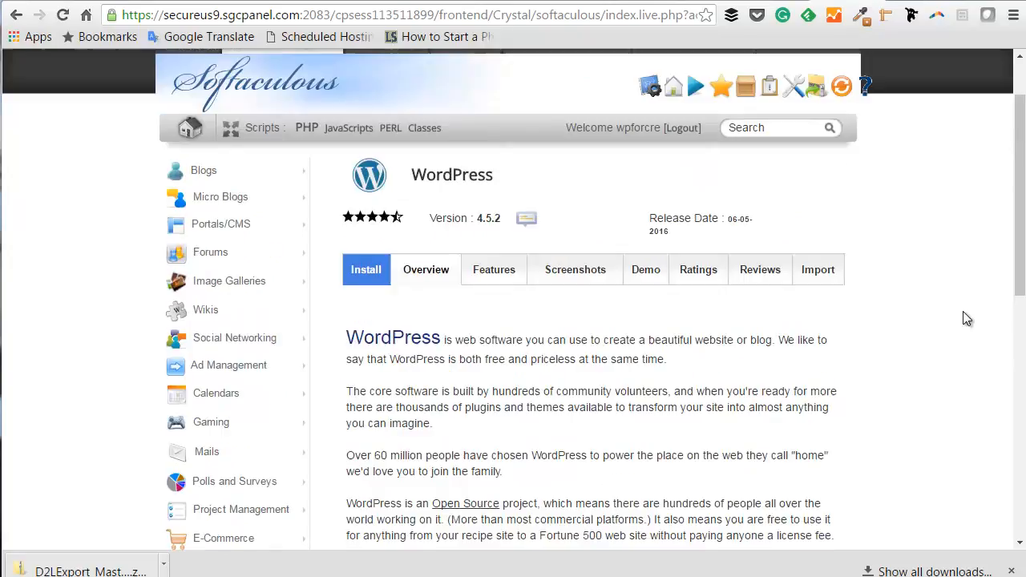
{"action": "scroll", "coordinate": [966, 318], "scroll_direction": "down", "scroll_amount": 1}
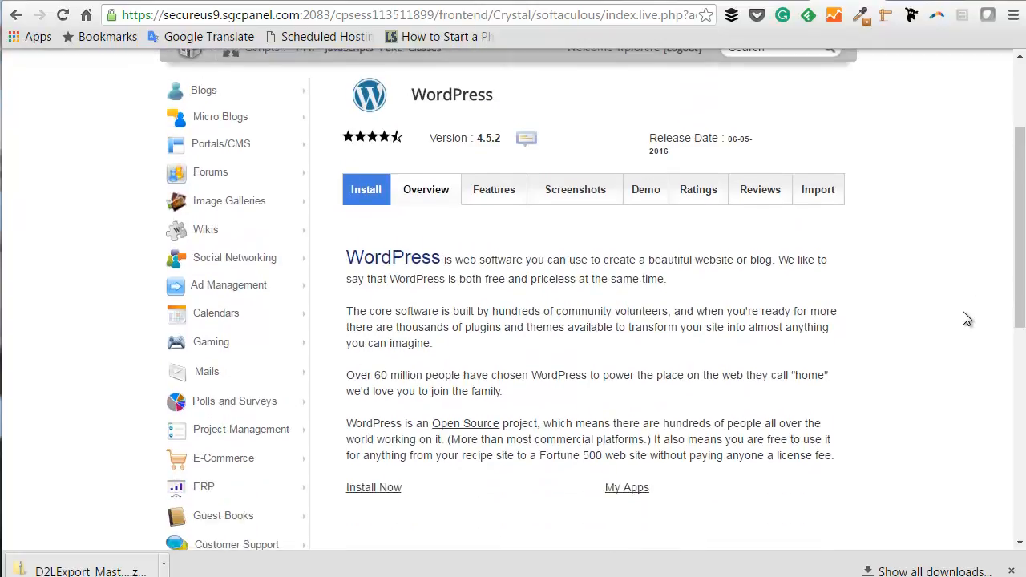
{"action": "left_click", "coordinate": [371, 195]}
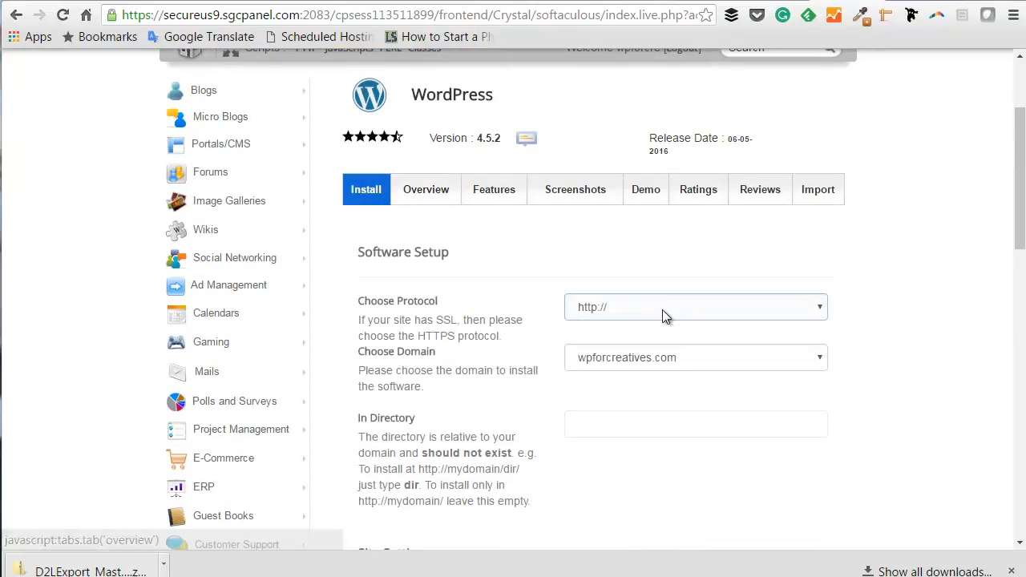
{"action": "scroll", "coordinate": [870, 337], "scroll_direction": "down", "scroll_amount": 1}
{"action": "scroll", "coordinate": [874, 338], "scroll_direction": "down", "scroll_amount": 1}
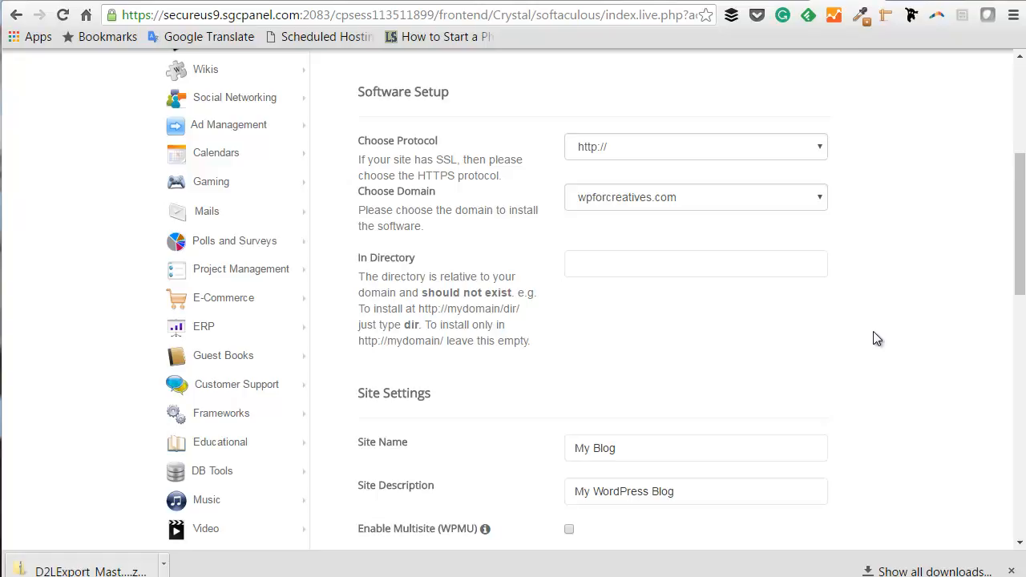
{"action": "left_click", "coordinate": [826, 154]}
{"action": "left_click", "coordinate": [825, 154]}
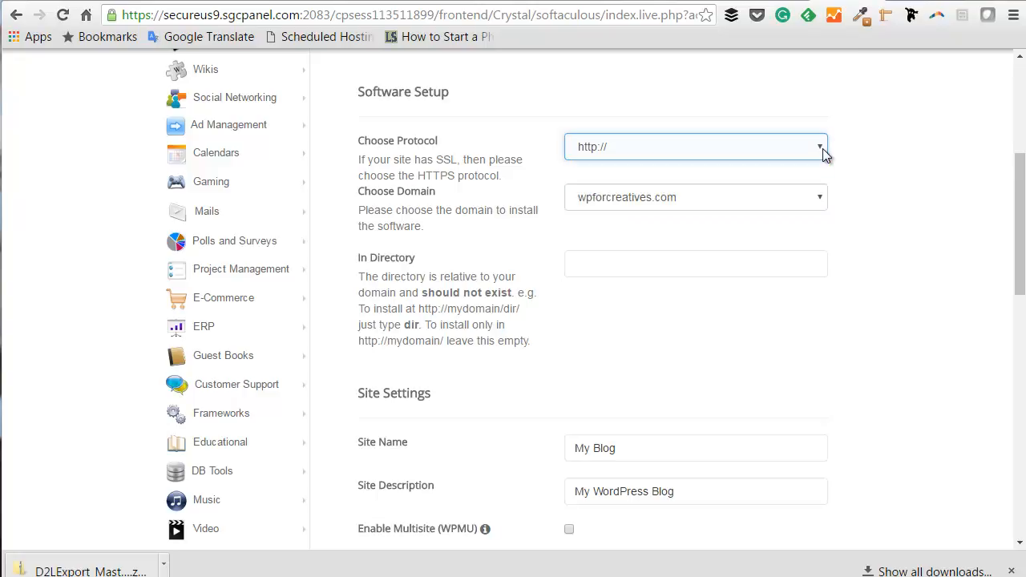
{"action": "left_click", "coordinate": [825, 154]}
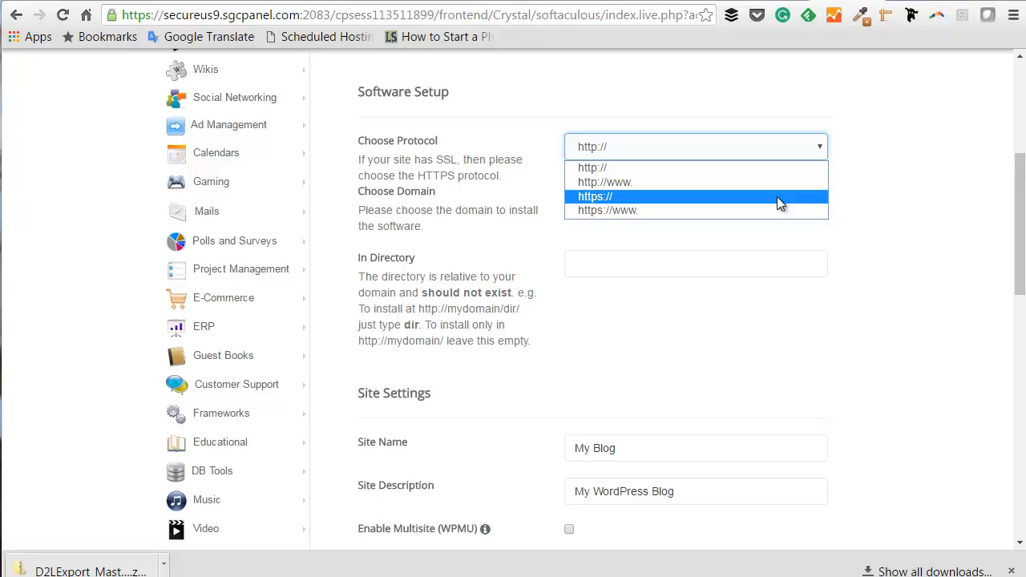
{"action": "left_click", "coordinate": [739, 137]}
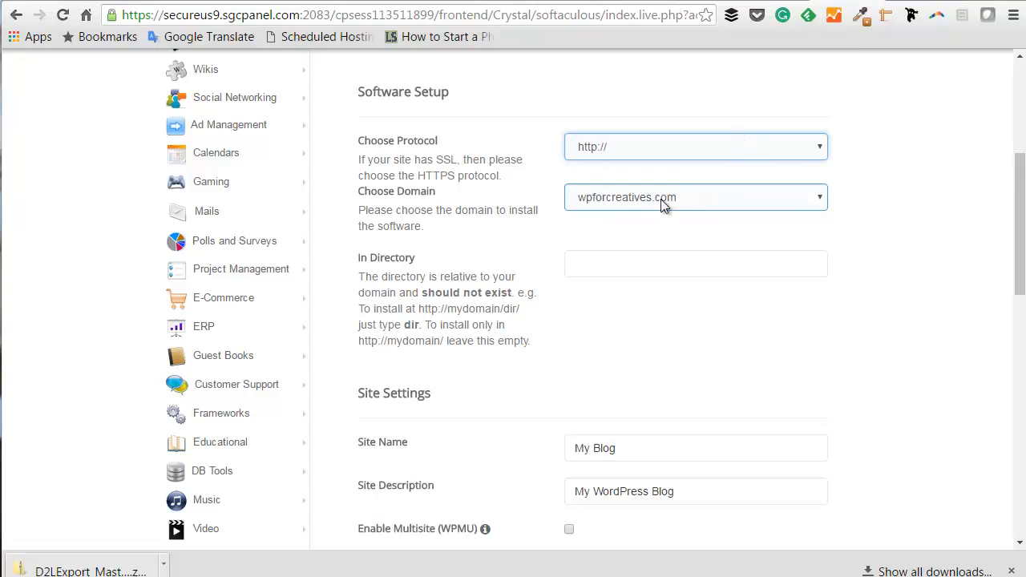
{"action": "left_click", "coordinate": [815, 202]}
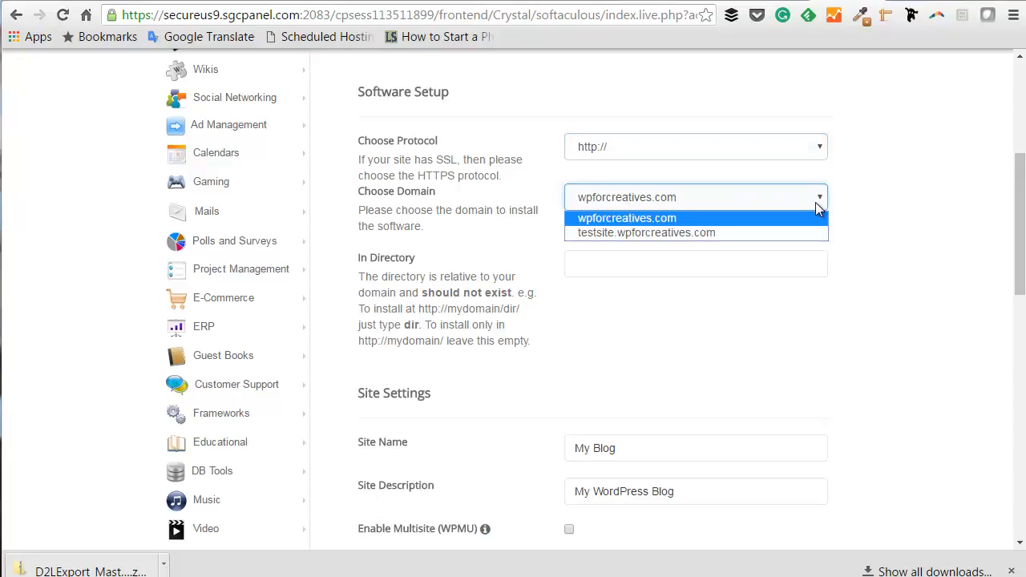
{"action": "left_click", "coordinate": [687, 233]}
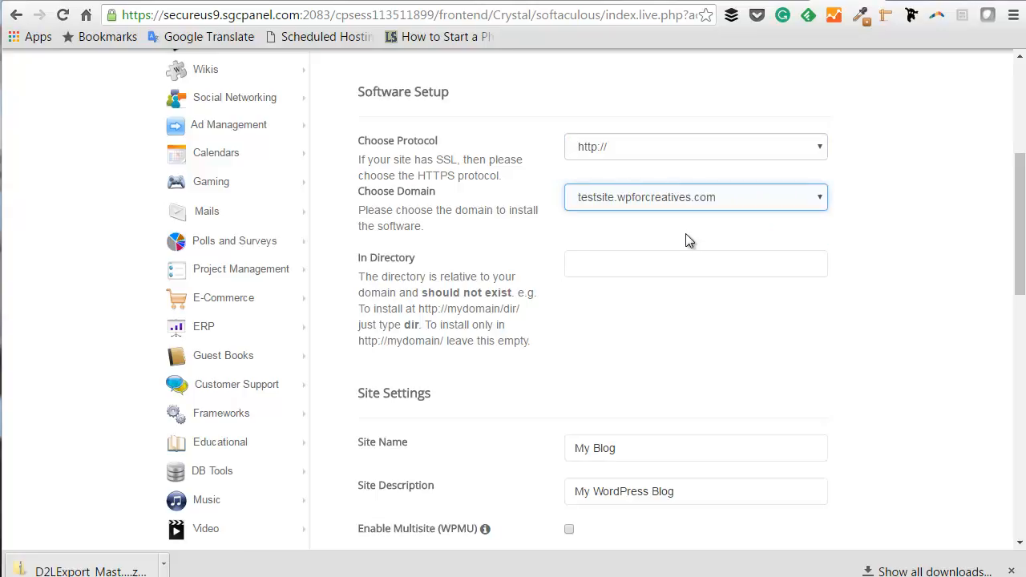
{"action": "scroll", "coordinate": [752, 287], "scroll_direction": "down", "scroll_amount": 3}
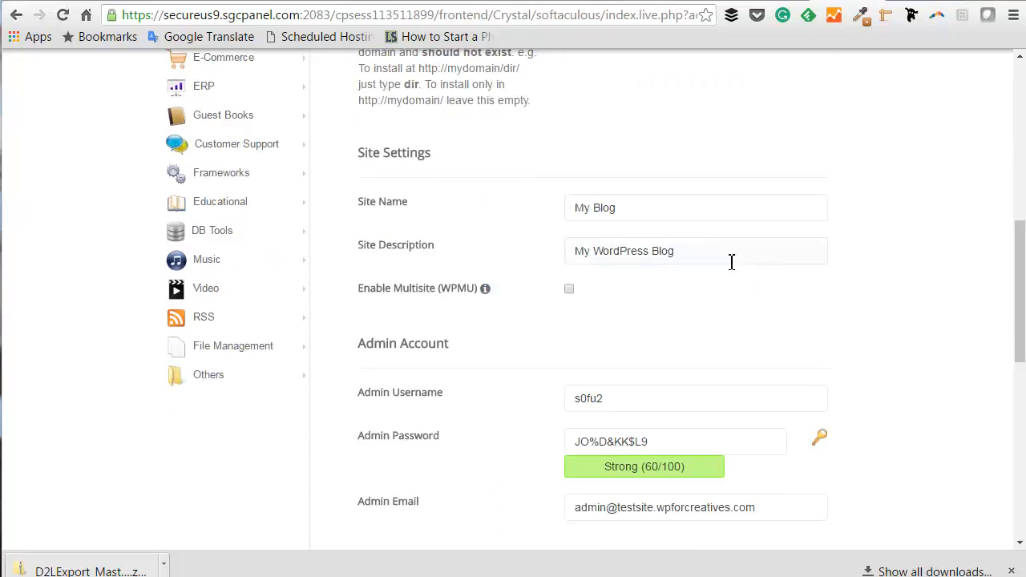
Begin replacing the default site name with 'CarmaC'.
{"action": "left_click", "coordinate": [644, 207]}
{"action": "scroll", "coordinate": [643, 207], "scroll_direction": "down", "scroll_amount": 1}
{"action": "triple_click", "coordinate": [597, 127]}
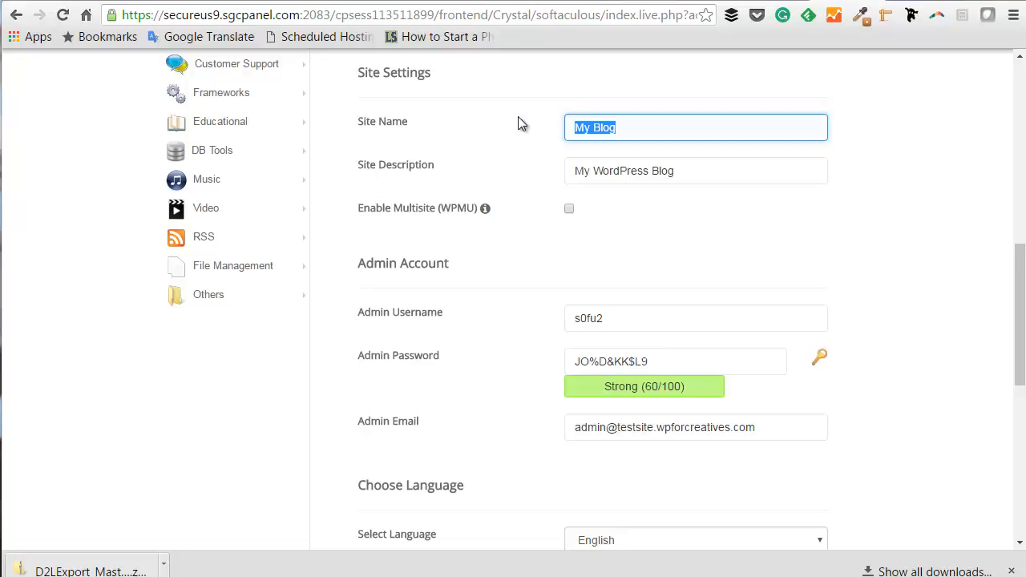
{"action": "type", "text": "Carma"}
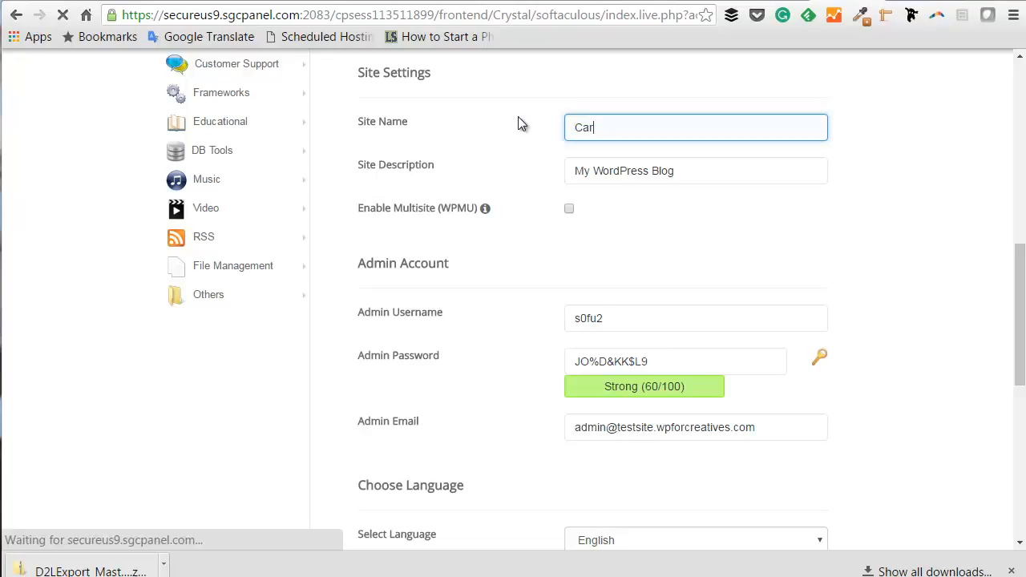
{"action": "type", "text": "C"}
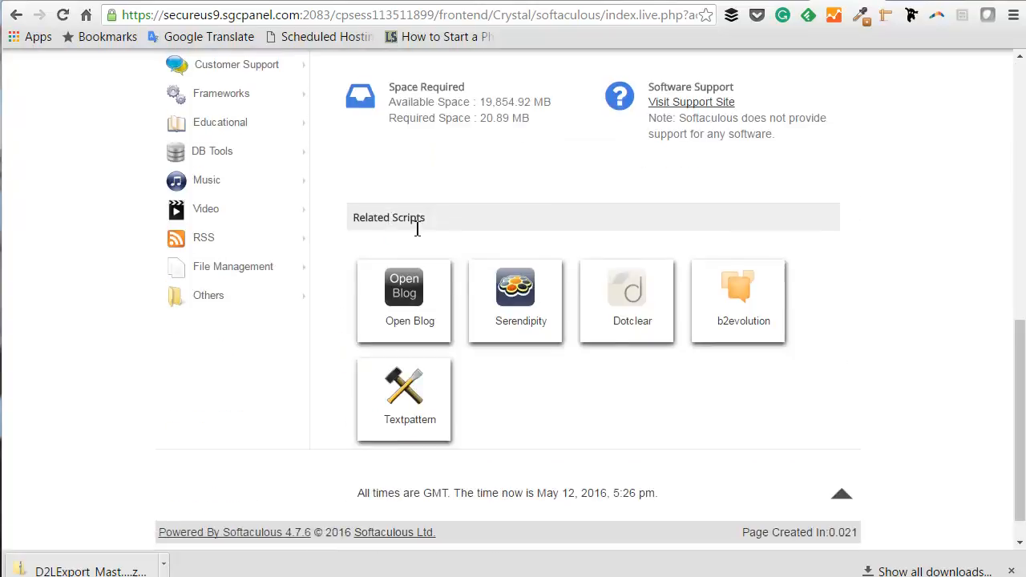
{"action": "scroll", "coordinate": [405, 240], "scroll_direction": "up", "scroll_amount": 7}
Reopen the install form and reselect testsite.wpforcreatives.com as the domain.
{"action": "left_click", "coordinate": [365, 270]}
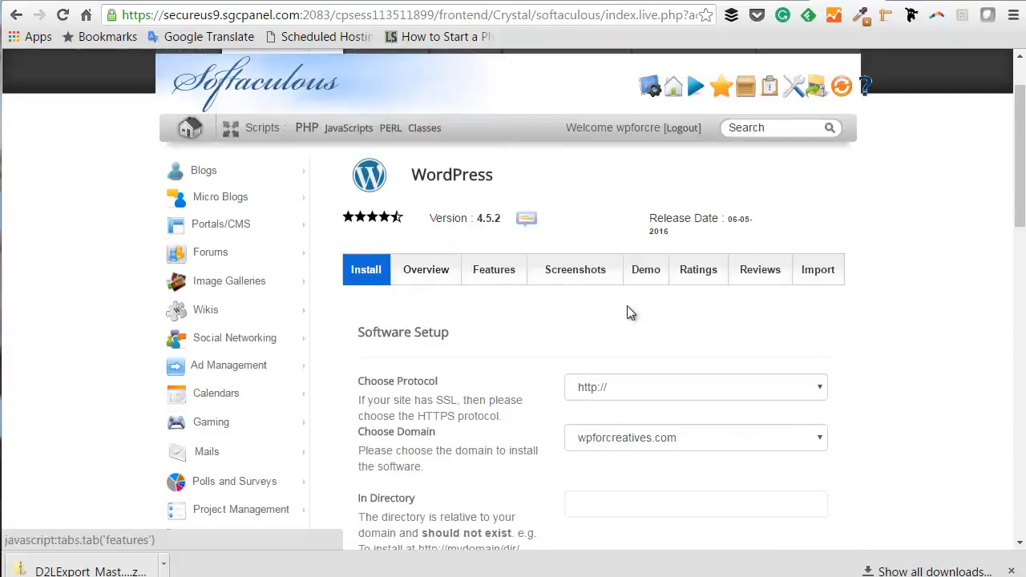
{"action": "scroll", "coordinate": [716, 354], "scroll_direction": "down", "scroll_amount": 6}
{"action": "scroll", "coordinate": [674, 160], "scroll_direction": "up", "scroll_amount": 2}
{"action": "left_click", "coordinate": [716, 117]}
{"action": "left_click", "coordinate": [713, 152]}
{"action": "scroll", "coordinate": [625, 240], "scroll_direction": "down", "scroll_amount": 2}
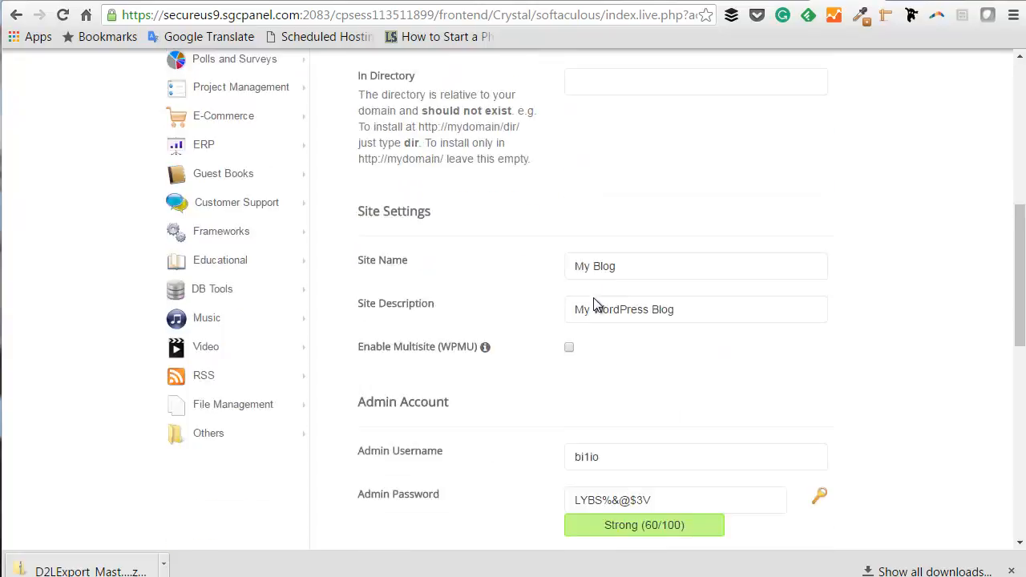
Name the site 'Carmas Creatives' and set the description to 'Projects from Students'.
{"action": "left_click_drag", "start_coordinate": [617, 208], "coordinate": [527, 204]}
{"action": "type", "text": "Carmas Creatives"}
{"action": "left_click", "coordinate": [672, 249]}
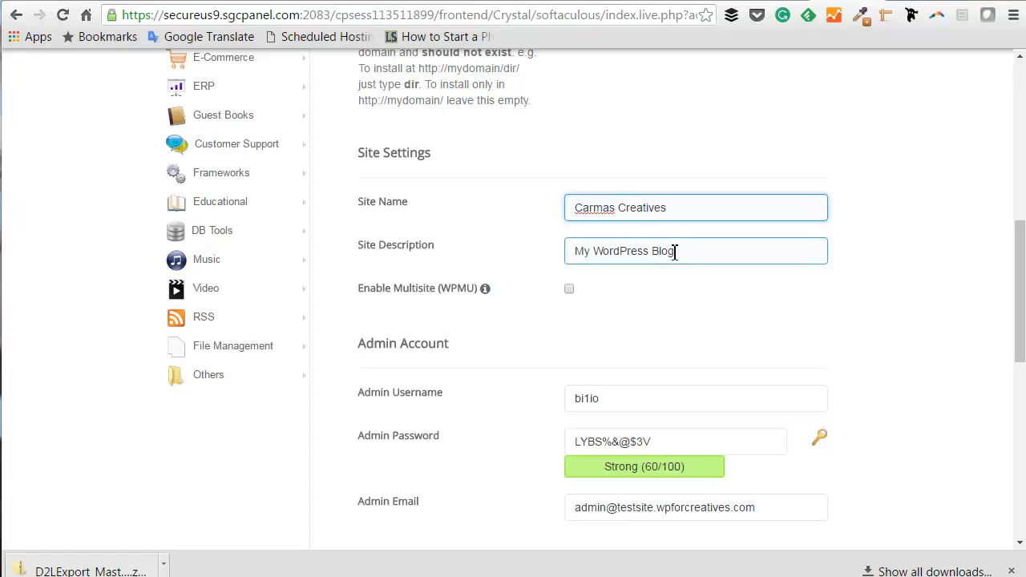
{"action": "left_click_drag", "start_coordinate": [683, 252], "coordinate": [556, 254]}
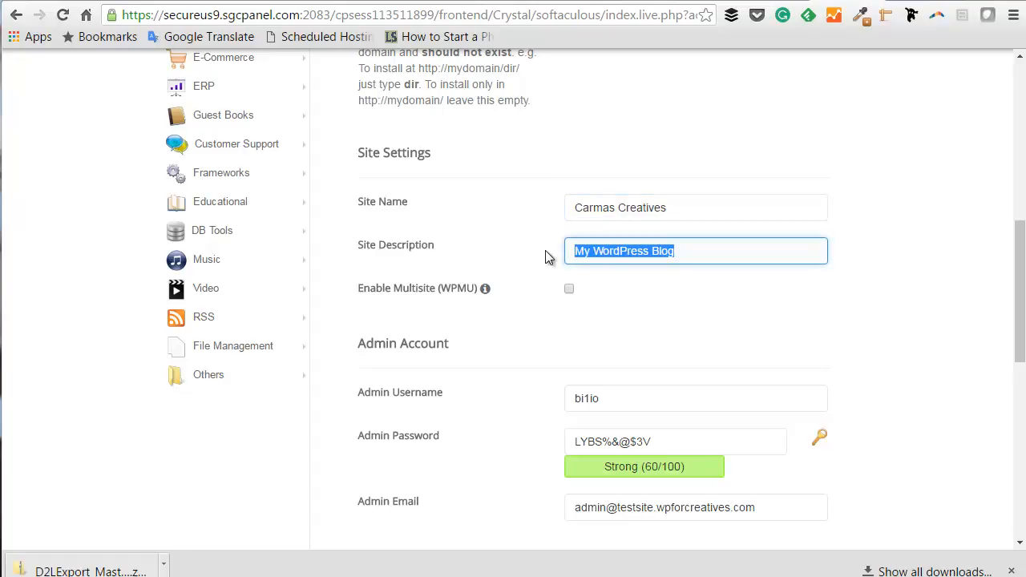
{"action": "type", "text": "Projects from Students"}
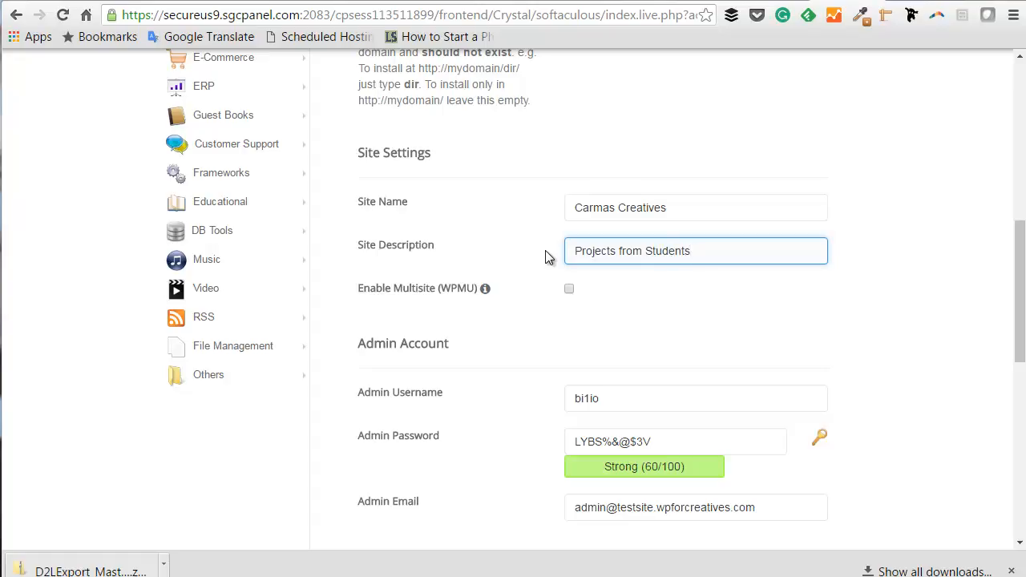
{"action": "scroll", "coordinate": [607, 275], "scroll_direction": "down", "scroll_amount": 2}
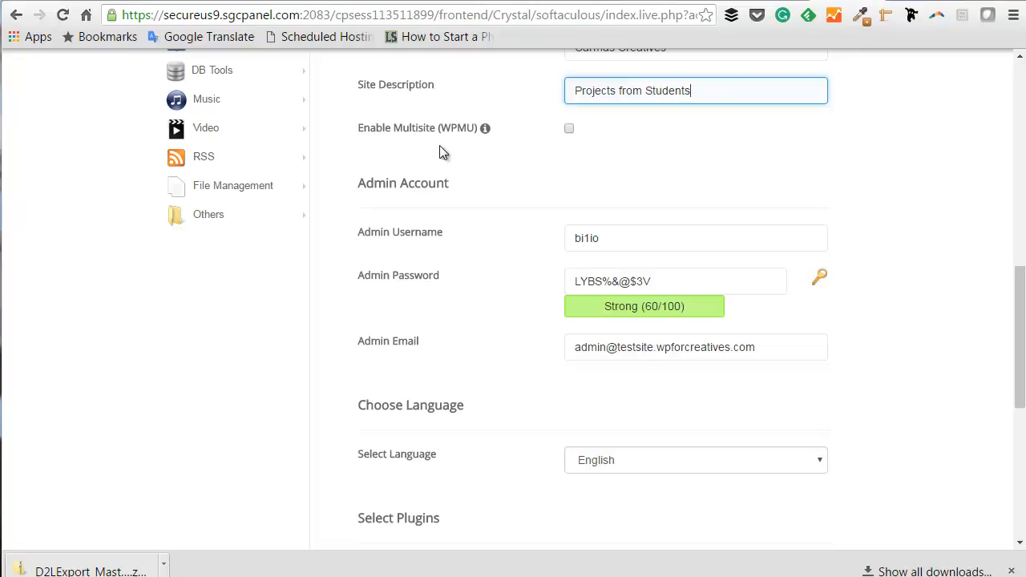
Replace the Admin Username with a new username.
{"action": "mouse_move", "coordinate": [485, 128]}
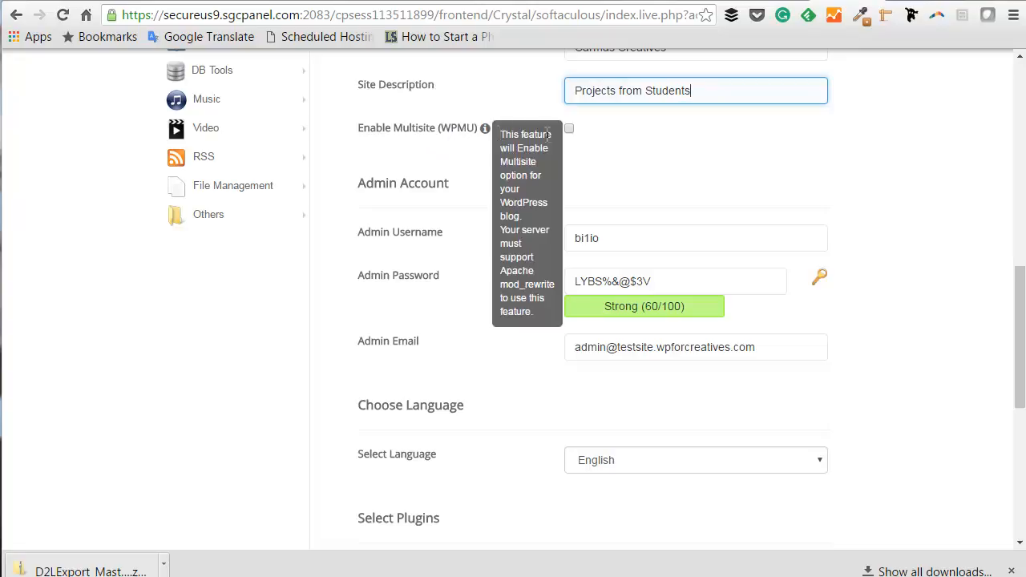
{"action": "scroll", "coordinate": [671, 218], "scroll_direction": "down", "scroll_amount": 1}
{"action": "left_click", "coordinate": [600, 156]}
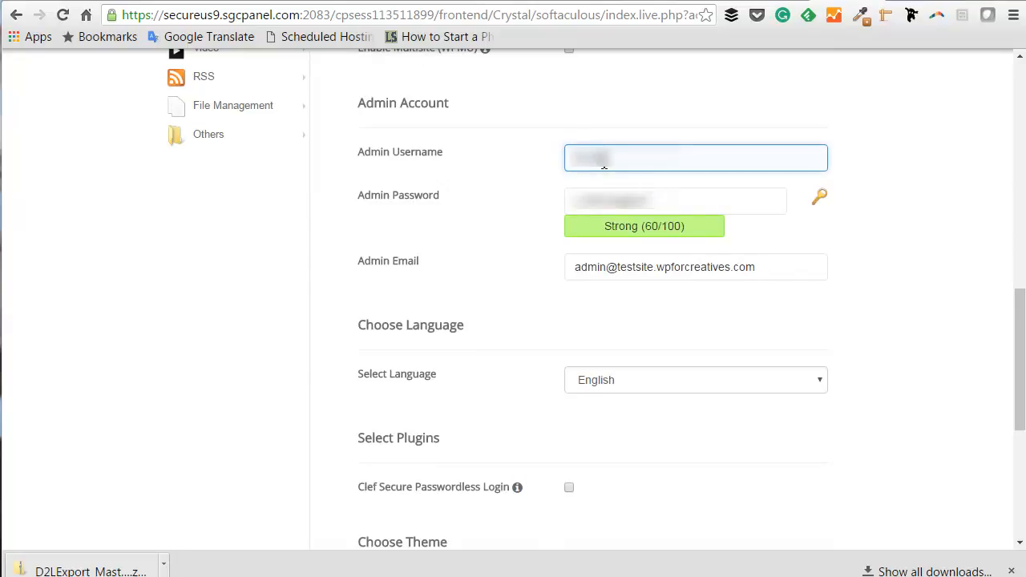
{"action": "left_click_drag", "start_coordinate": [606, 157], "coordinate": [550, 162]}
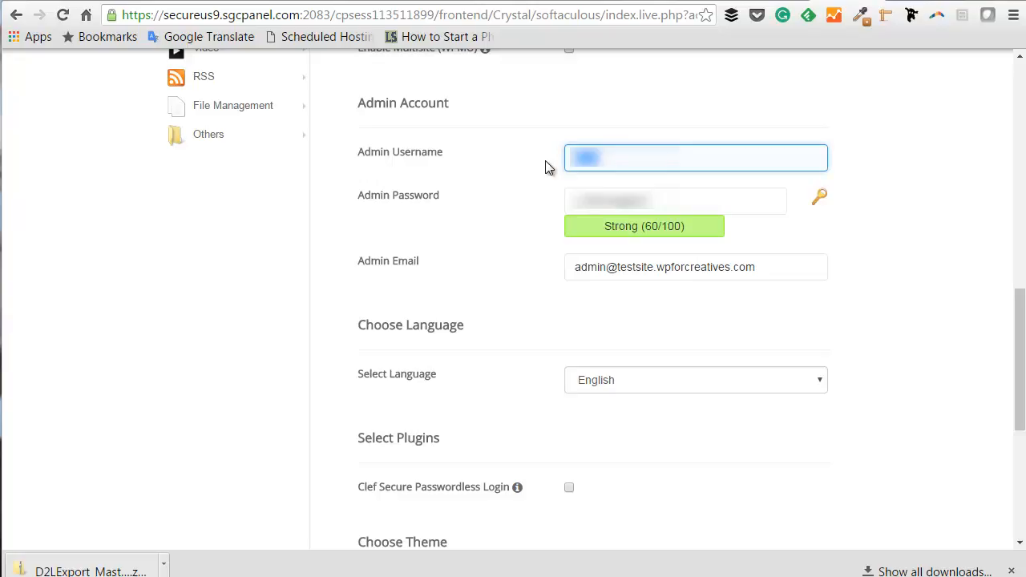
{"action": "type", "text": "admin"}
{"action": "left_click_drag", "start_coordinate": [609, 158], "coordinate": [552, 160]}
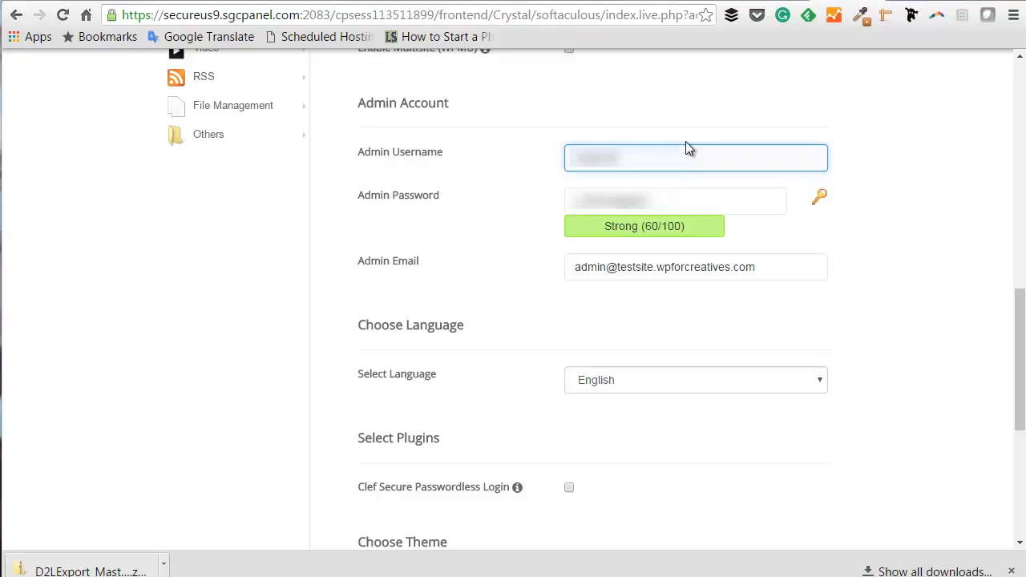
Review the admin password, rated Strong (60/100).
{"action": "left_click", "coordinate": [674, 196]}
{"action": "left_click", "coordinate": [667, 207]}
{"action": "left_click_drag", "start_coordinate": [667, 210], "coordinate": [567, 205]}
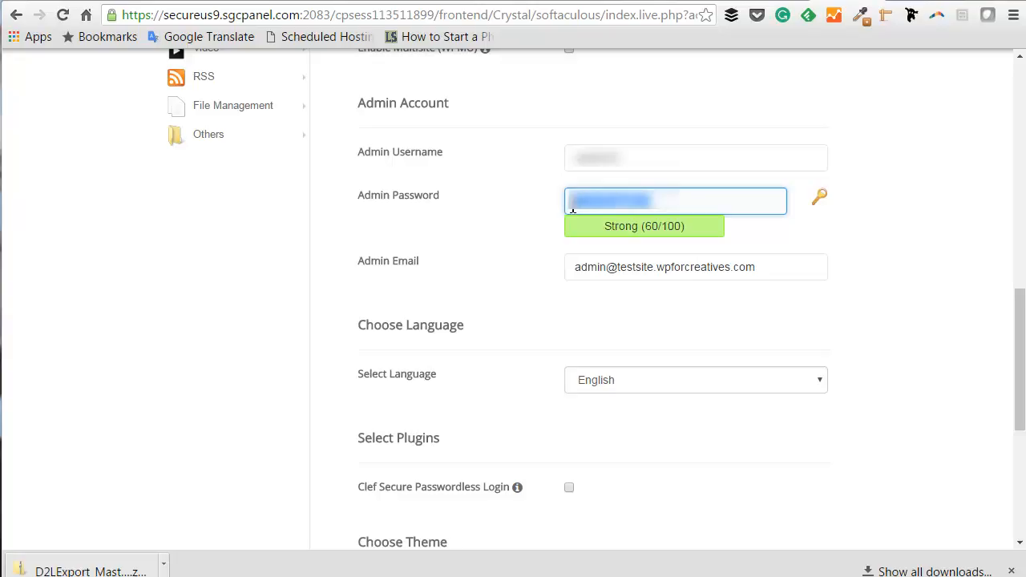
{"action": "left_click", "coordinate": [672, 211]}
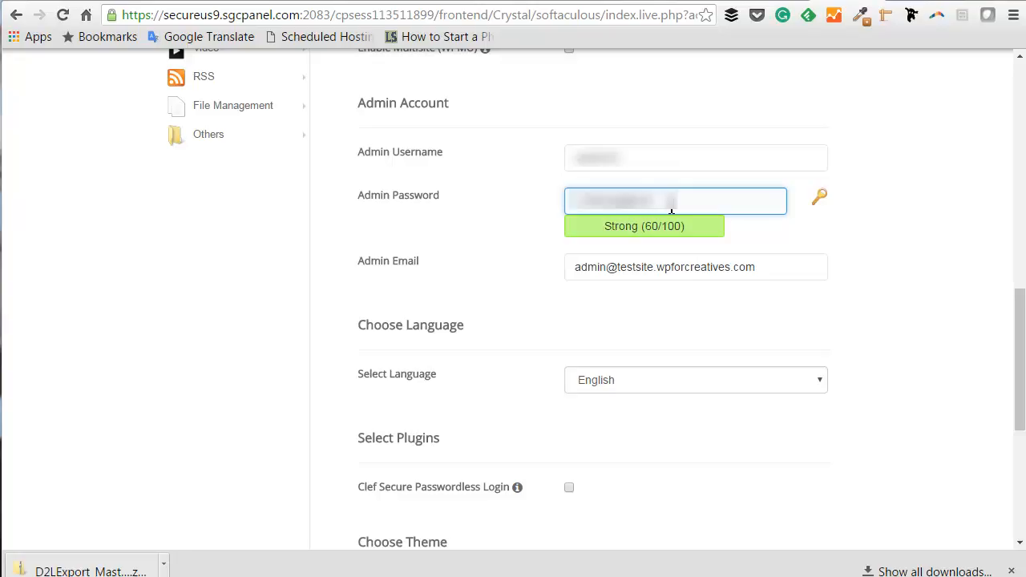
Replace the default testsite admin email with the owner's own e-mail address.
{"action": "left_click", "coordinate": [679, 272]}
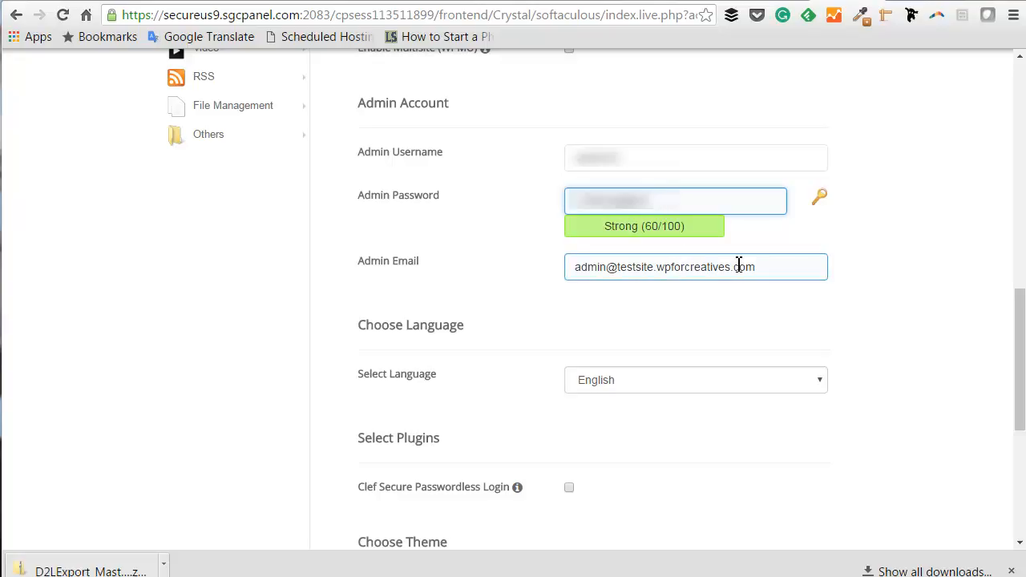
{"action": "left_click_drag", "start_coordinate": [765, 267], "coordinate": [399, 270]}
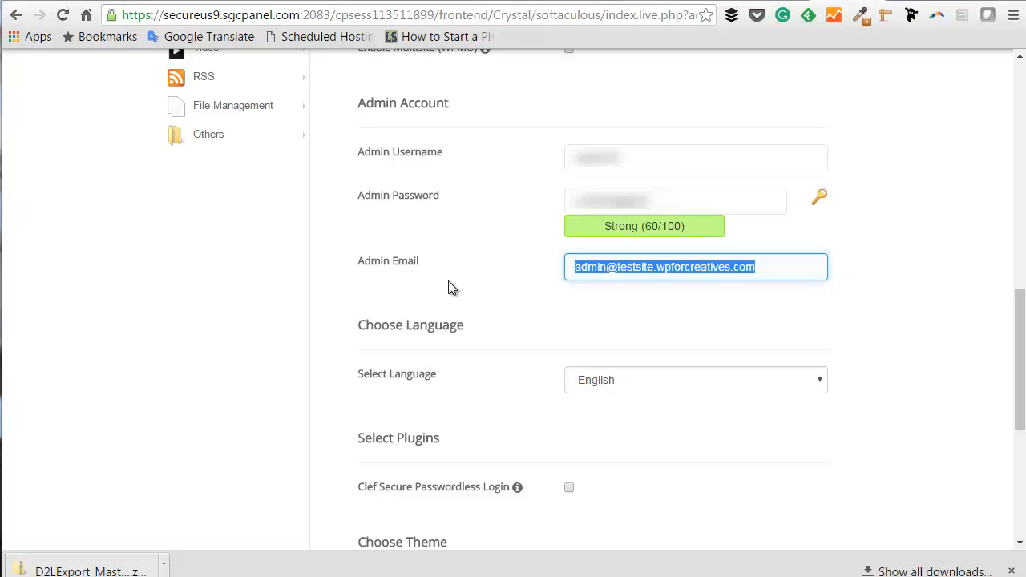
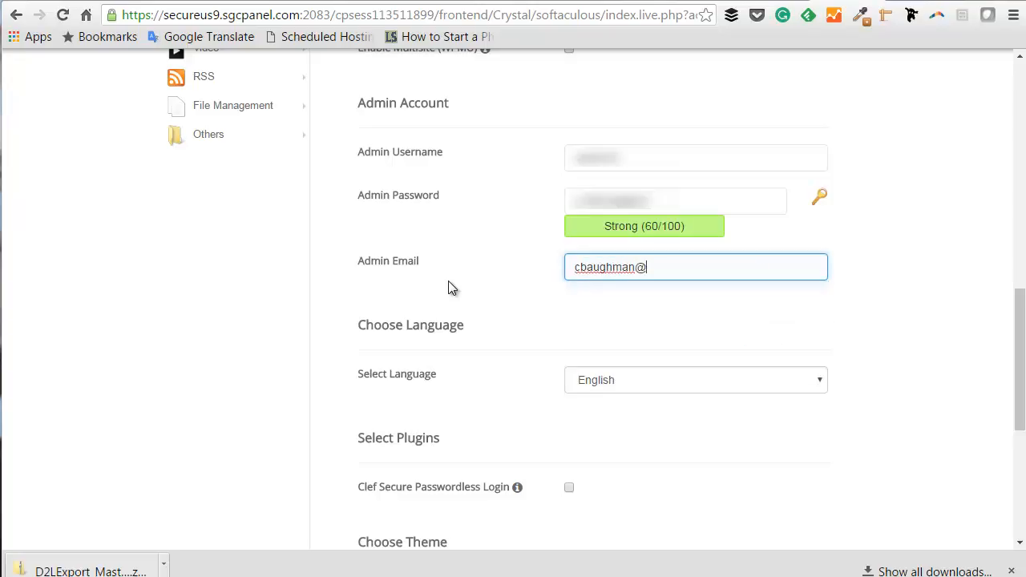
{"action": "scroll", "coordinate": [680, 326], "scroll_direction": "down", "scroll_amount": 2}
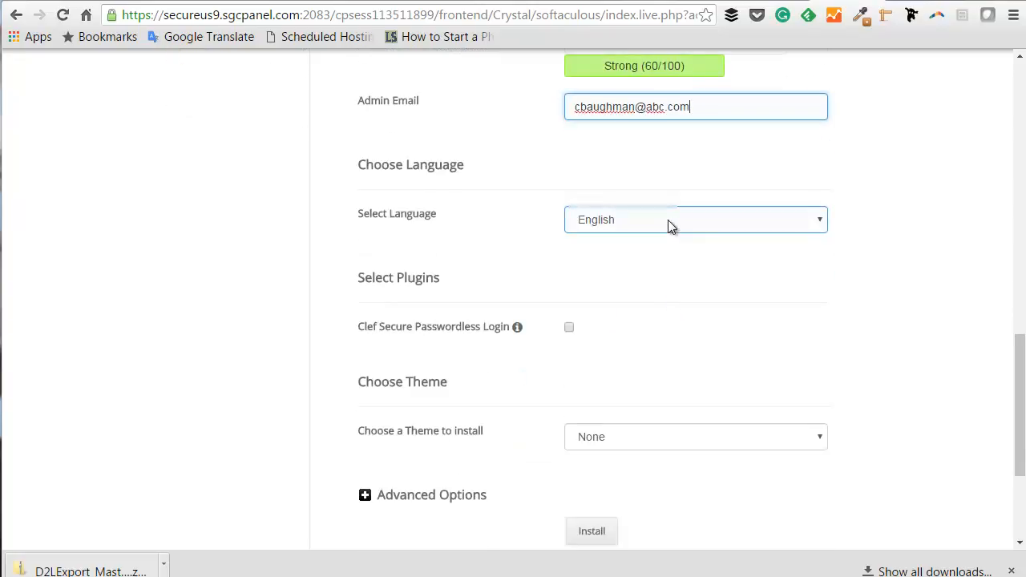
{"action": "scroll", "coordinate": [670, 225], "scroll_direction": "down", "scroll_amount": 1}
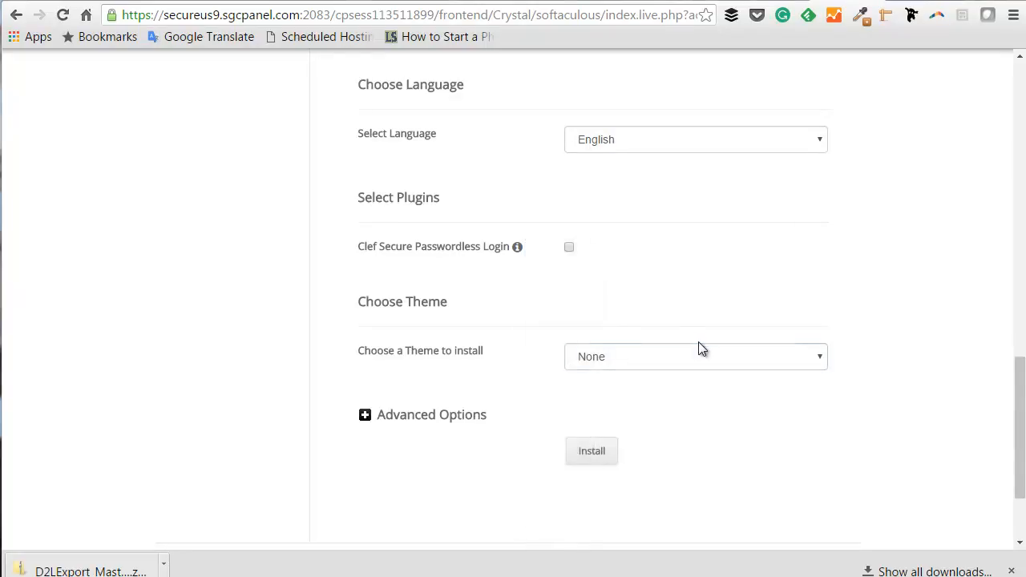
Leave the theme to install set to None.
{"action": "scroll", "coordinate": [810, 361], "scroll_direction": "down", "scroll_amount": 1}
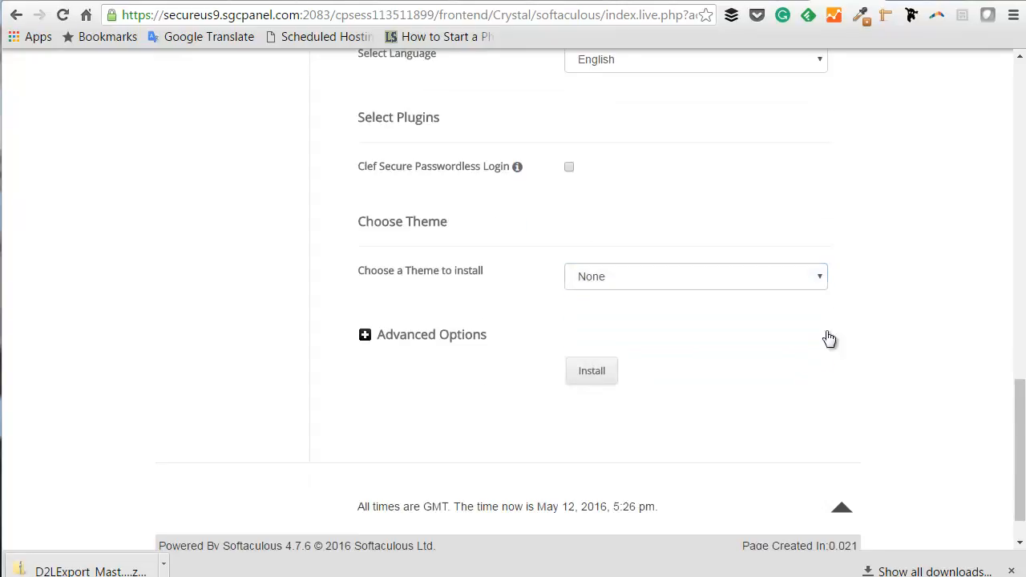
{"action": "left_click", "coordinate": [810, 278]}
{"action": "left_click", "coordinate": [797, 282]}
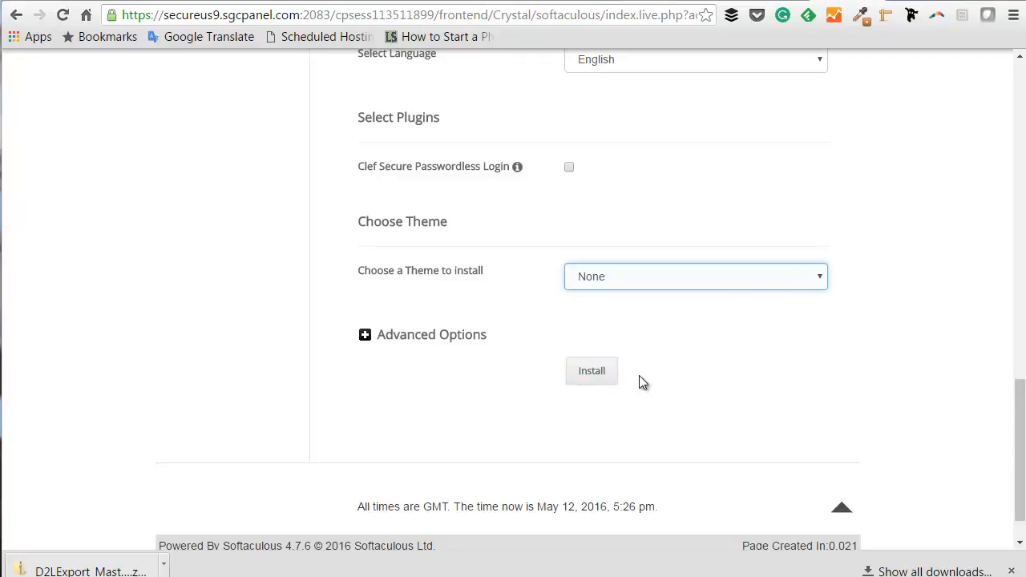
Expand Advanced Options and check database name wp344 and table prefix wpnt_.
{"action": "left_click", "coordinate": [366, 340]}
{"action": "left_click", "coordinate": [366, 336]}
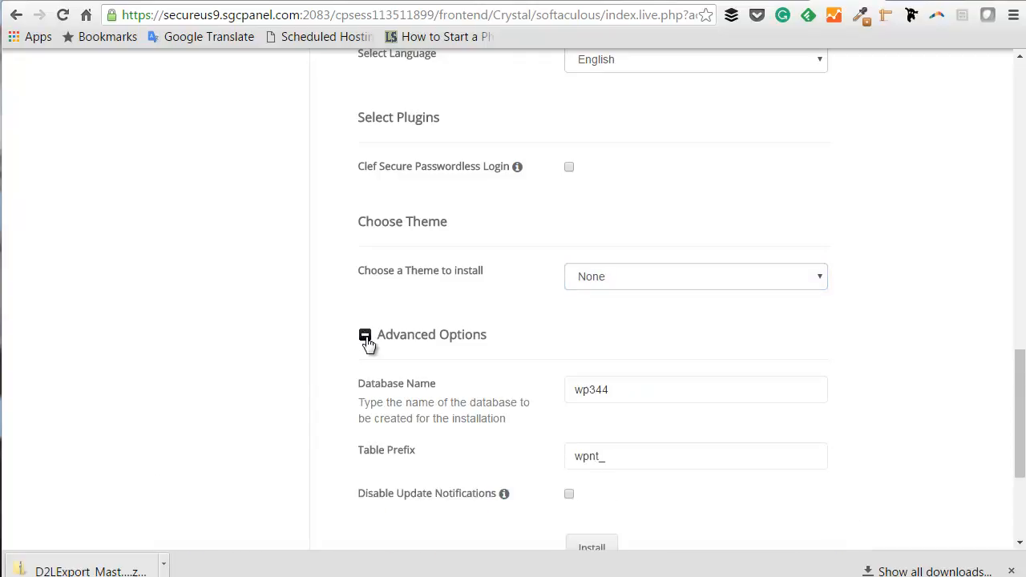
{"action": "scroll", "coordinate": [361, 343], "scroll_direction": "down", "scroll_amount": 2}
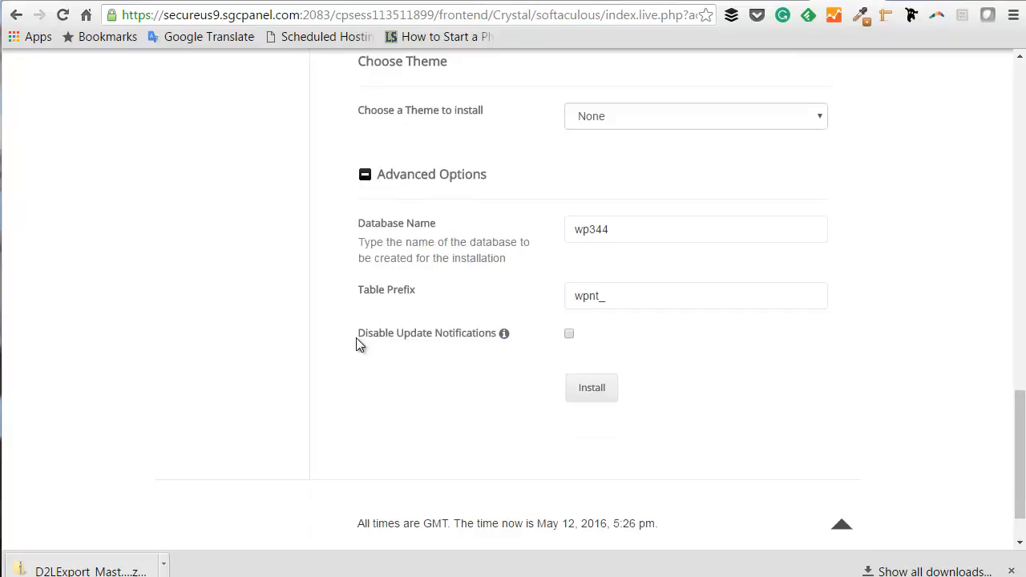
{"action": "left_click", "coordinate": [613, 230]}
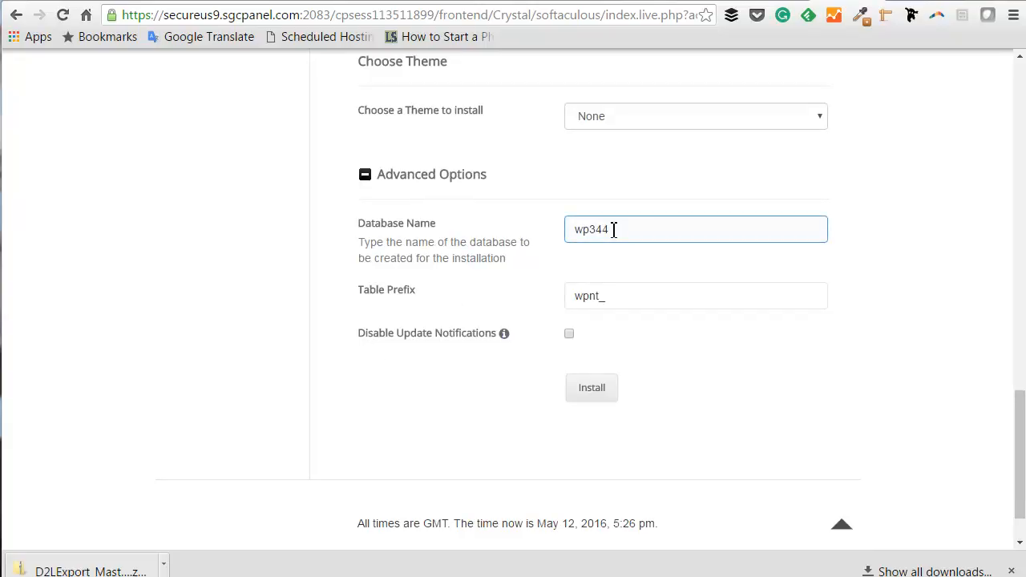
{"action": "left_click_drag", "start_coordinate": [613, 230], "coordinate": [564, 233]}
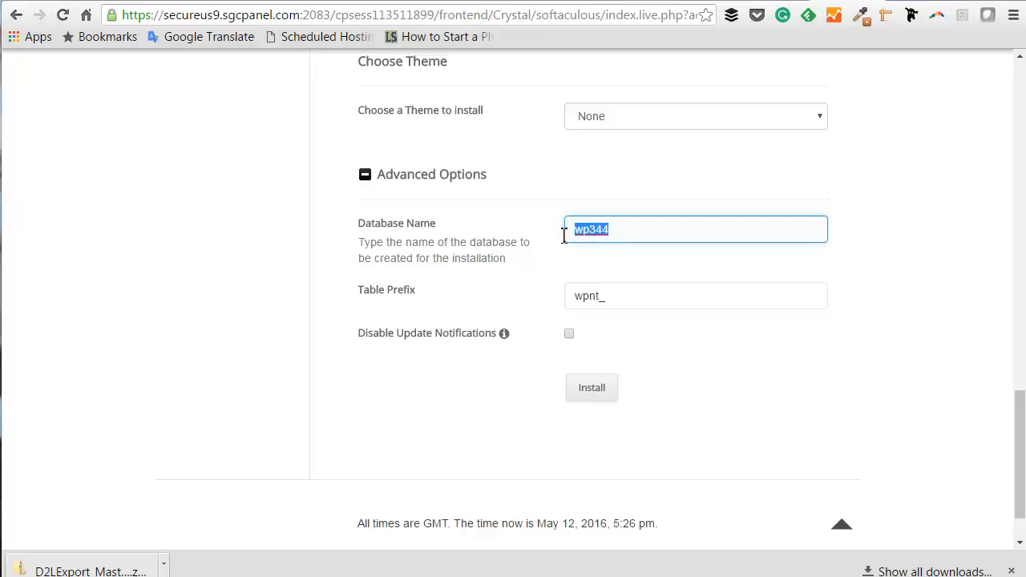
{"action": "left_click", "coordinate": [626, 297]}
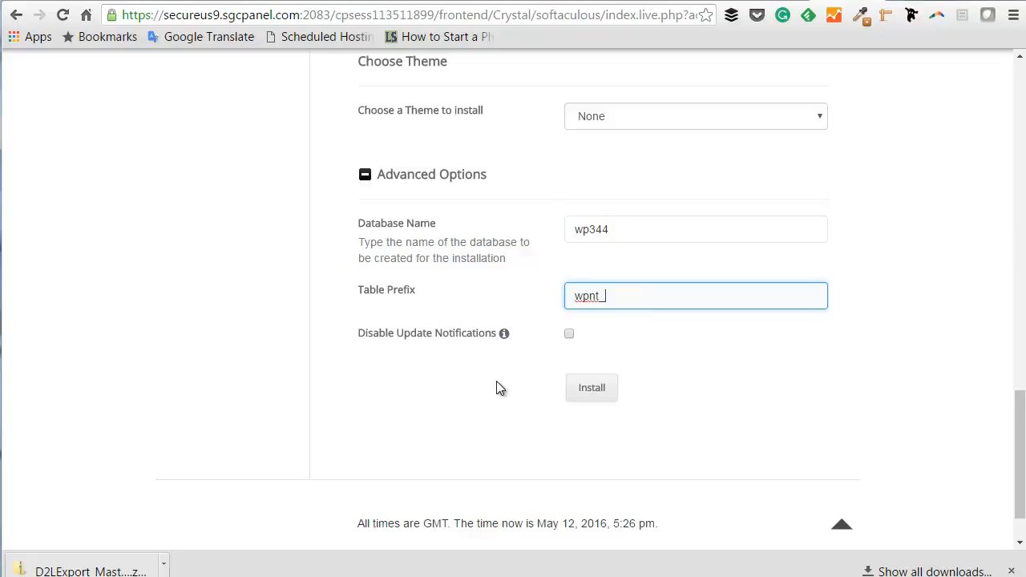
{"action": "left_click", "coordinate": [591, 391]}
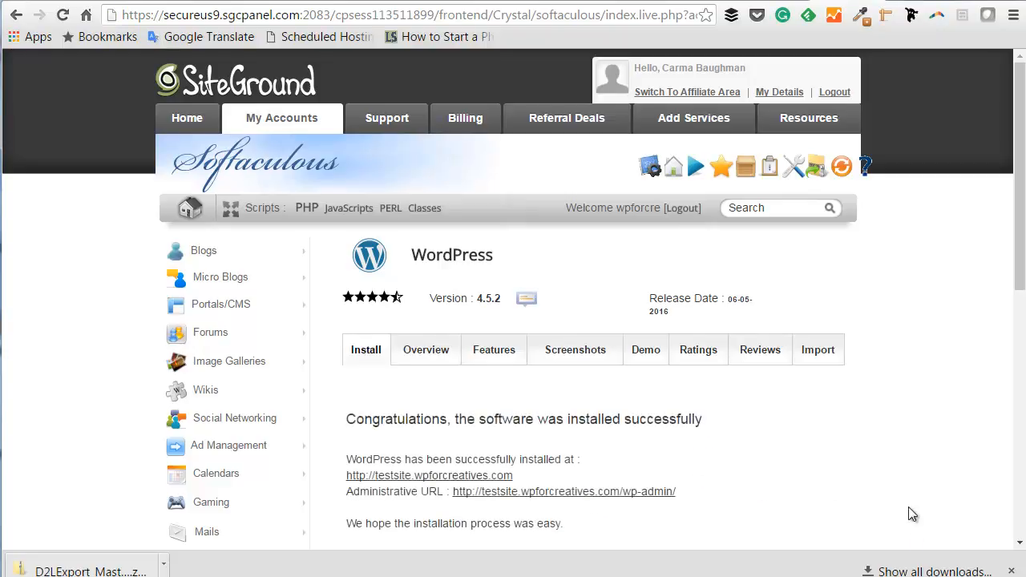
{"action": "scroll", "coordinate": [795, 437], "scroll_direction": "down", "scroll_amount": 2}
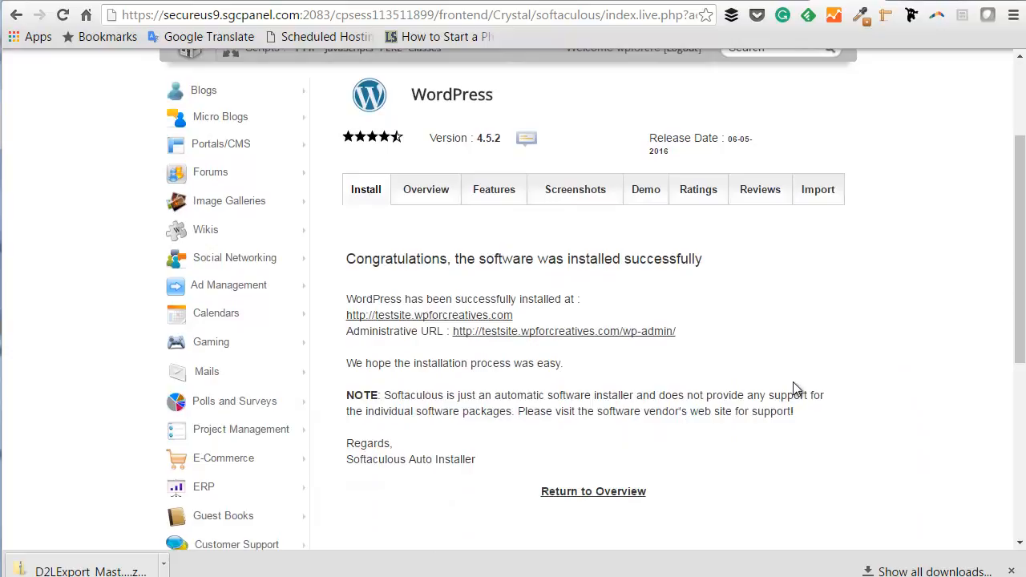
{"action": "left_click_drag", "start_coordinate": [681, 331], "coordinate": [454, 340]}
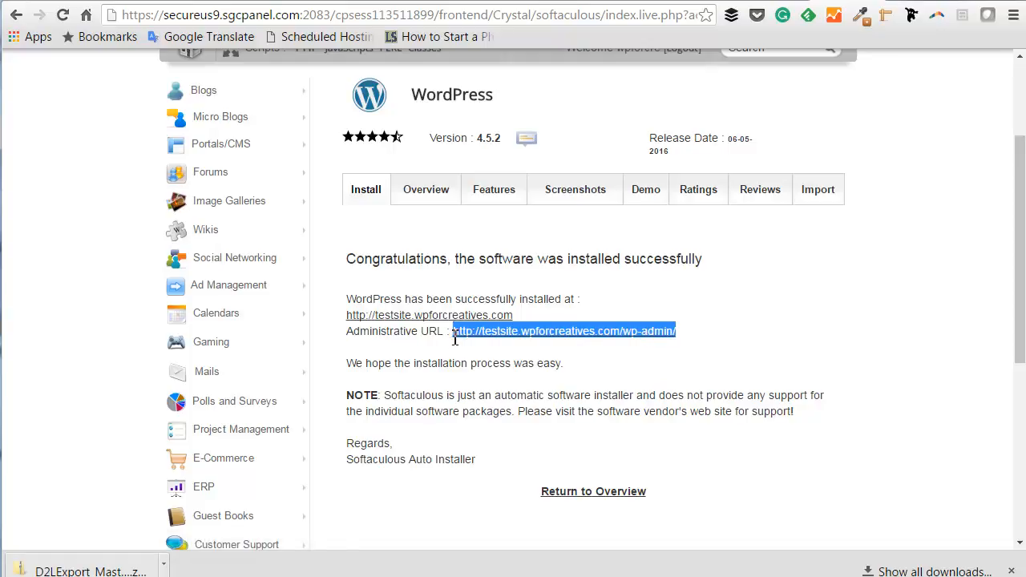